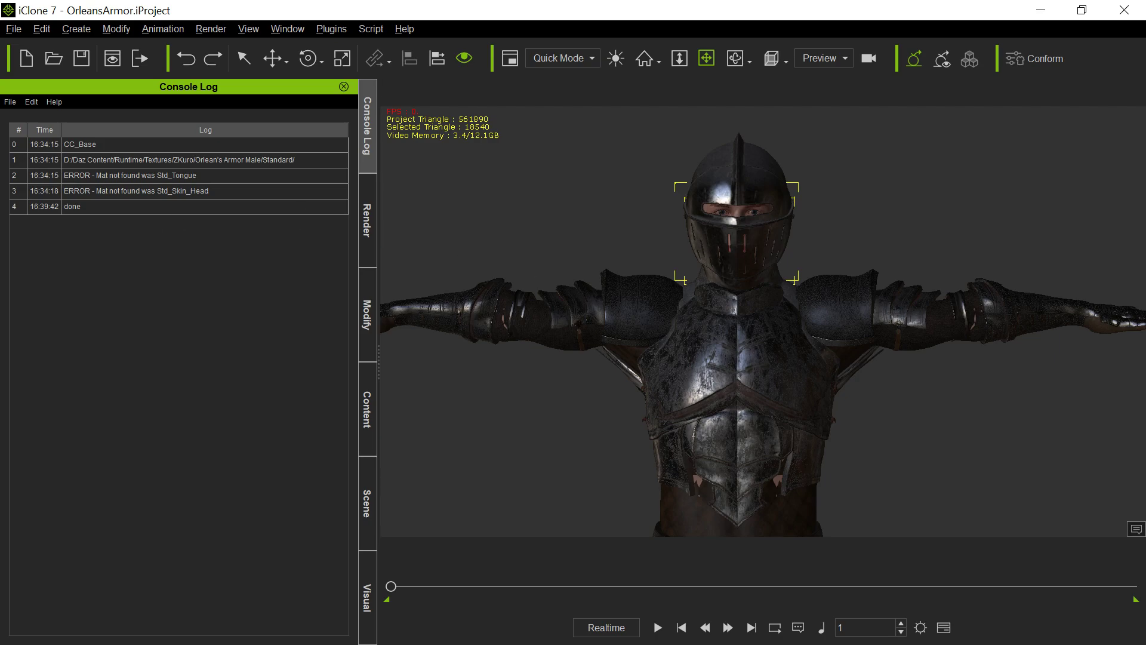
Step: Show the Full Visor's material channels, with Base Color, Bump, Metallic and Roughness maps loaded
click(359, 345)
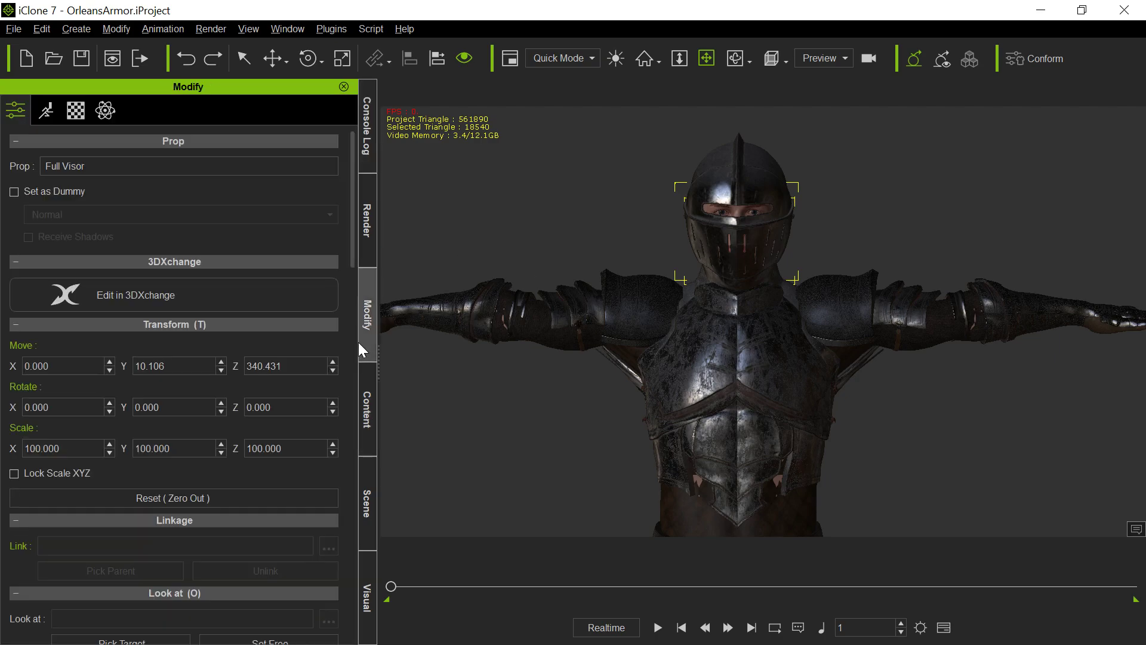
click(75, 112)
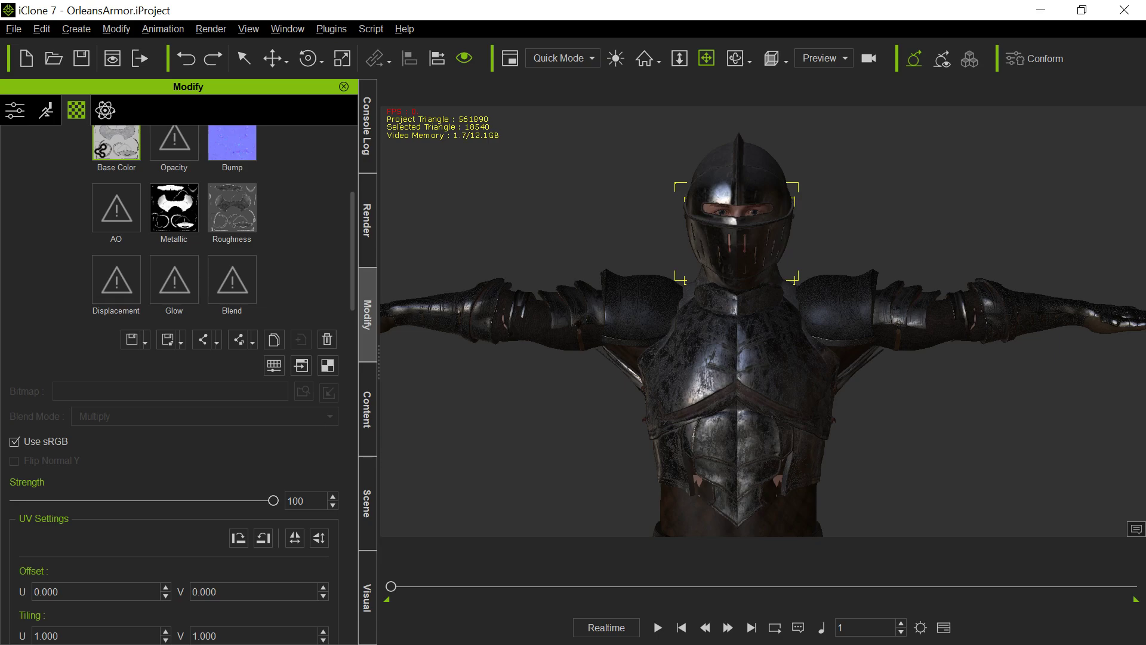
Step: Compare the DAZ Studio figure and Character Creator avatar, then list CC_Base and TempAvatar in iClone's scene outline
key(alt+Tab)
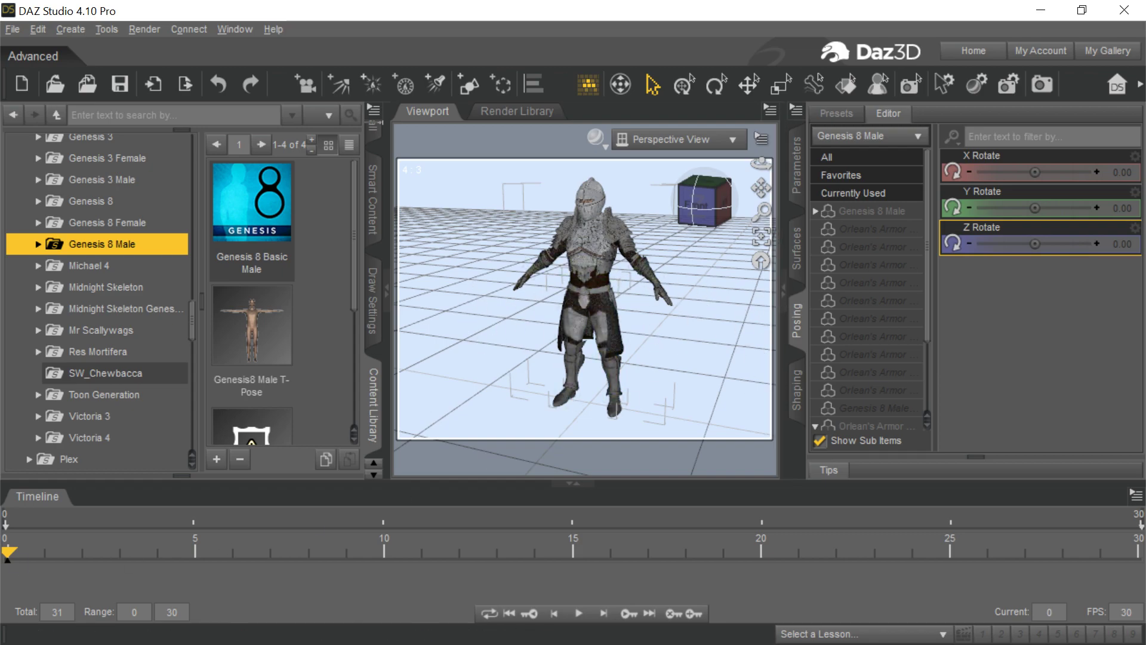
key(alt+Tab)
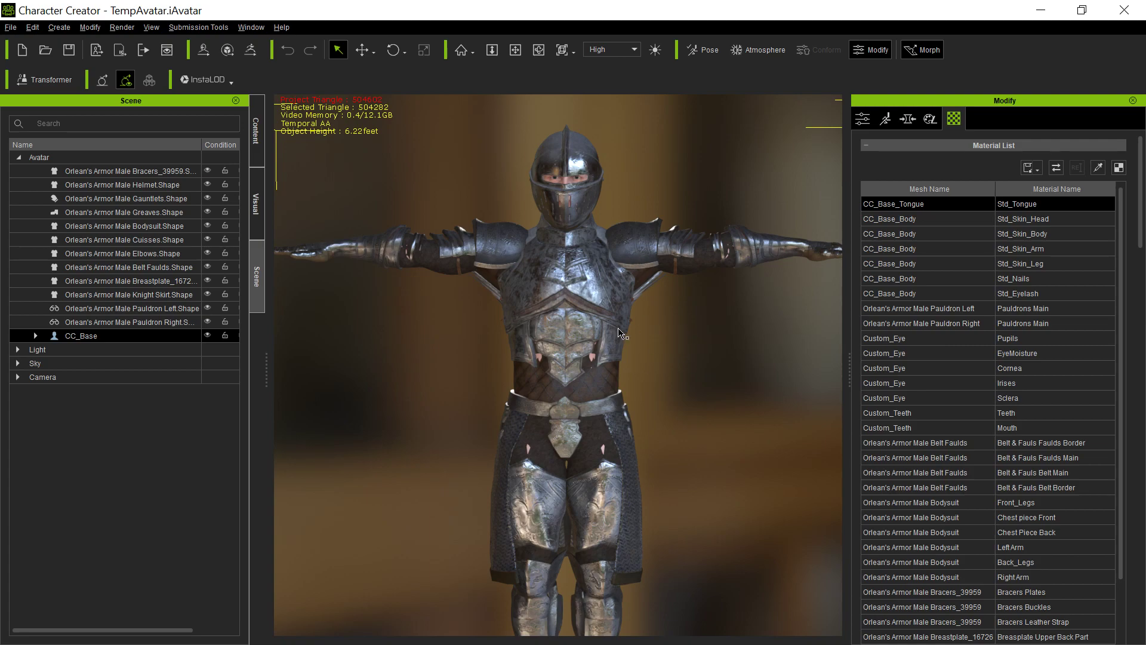
click(189, 241)
key(alt+Tab)
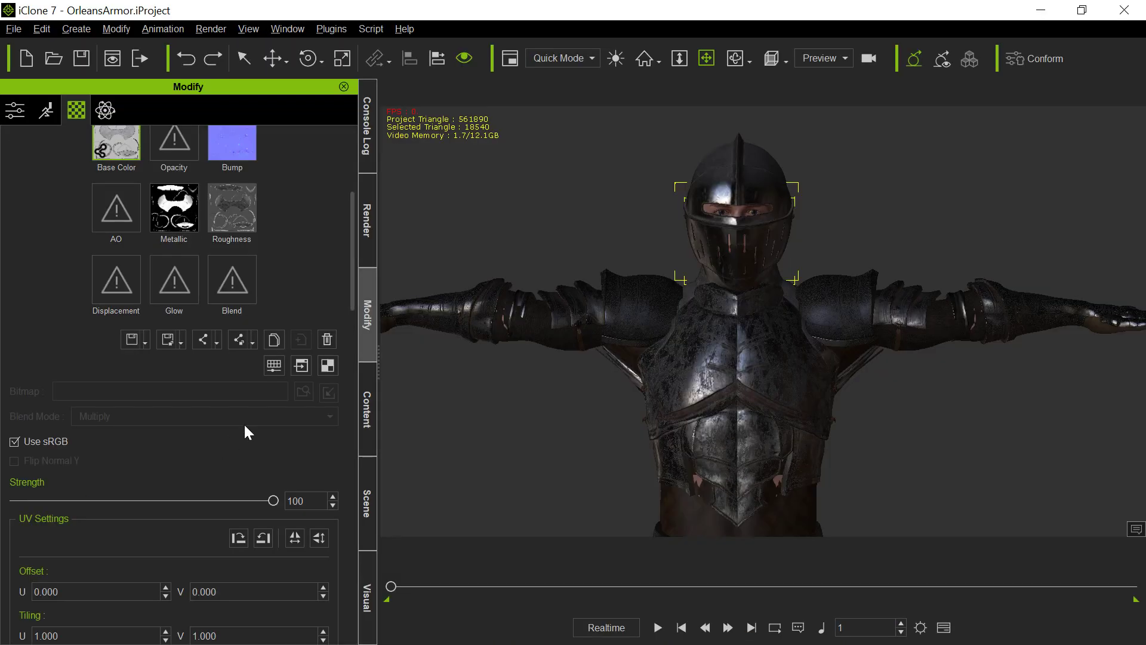
click(368, 491)
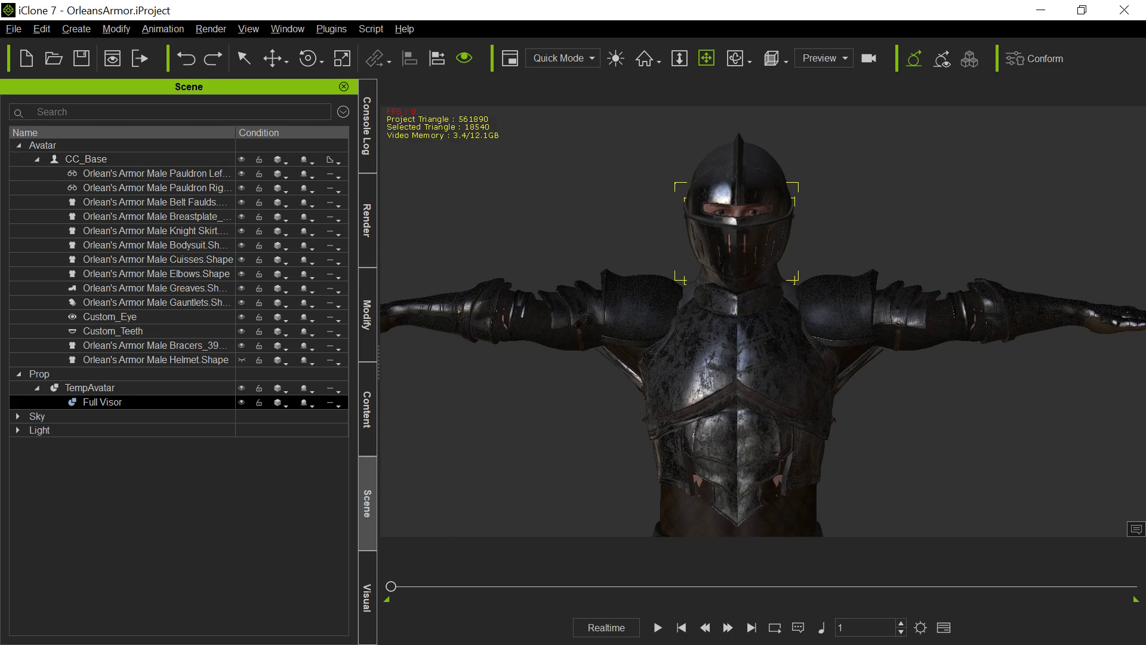
key(alt+Tab)
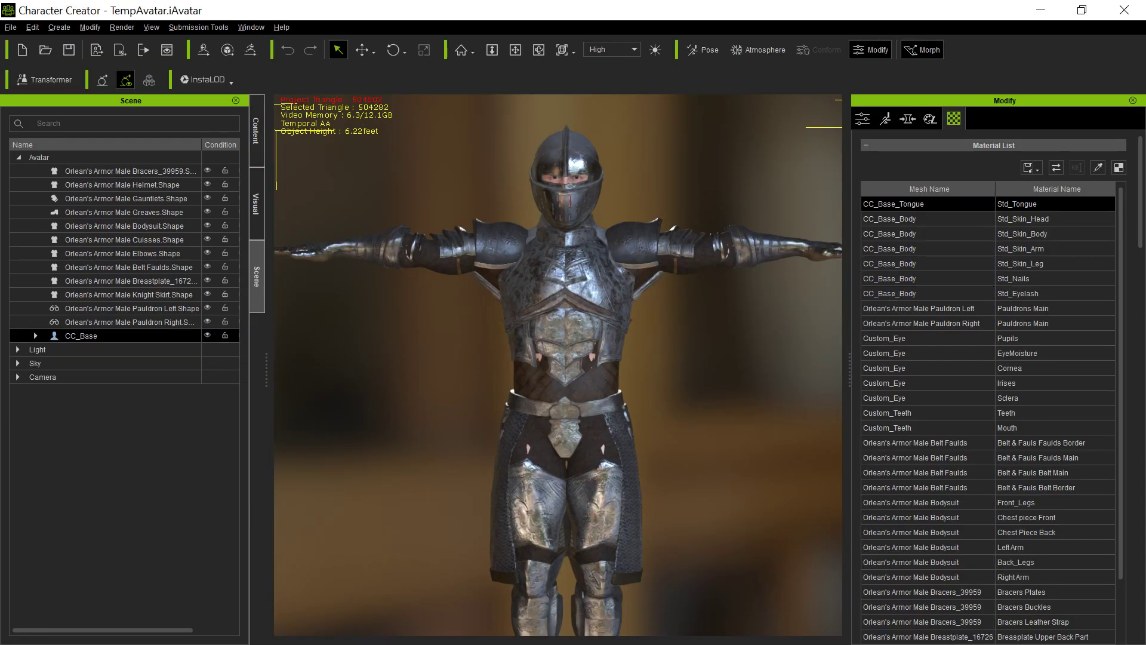
key(alt+Tab)
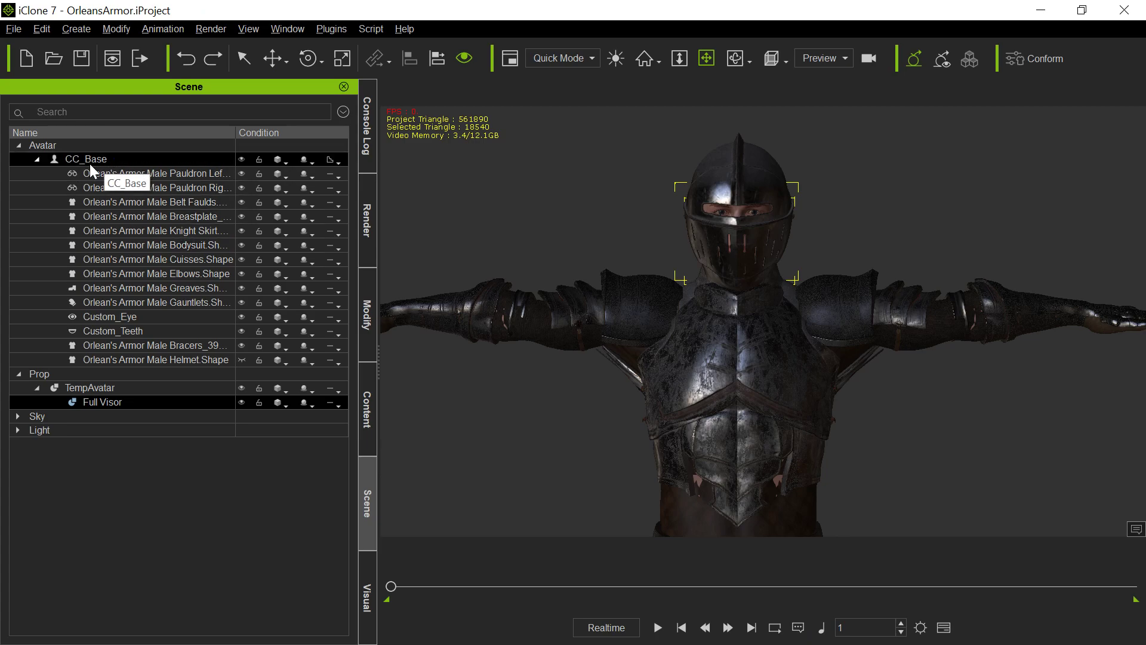
key(alt+Tab)
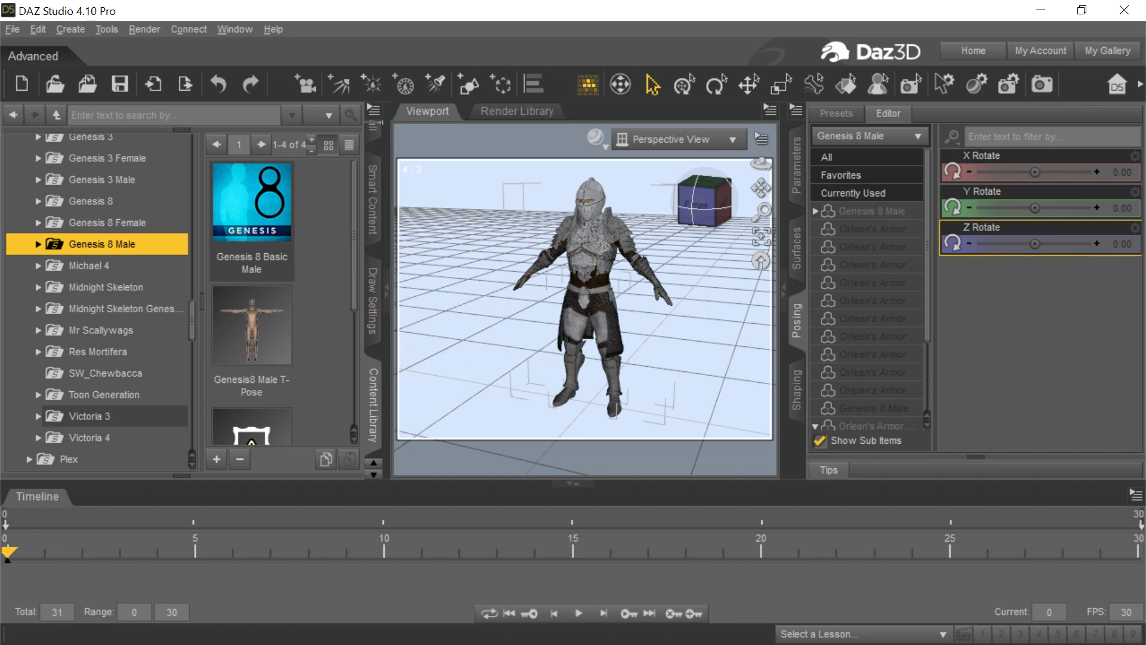
key(alt+Tab)
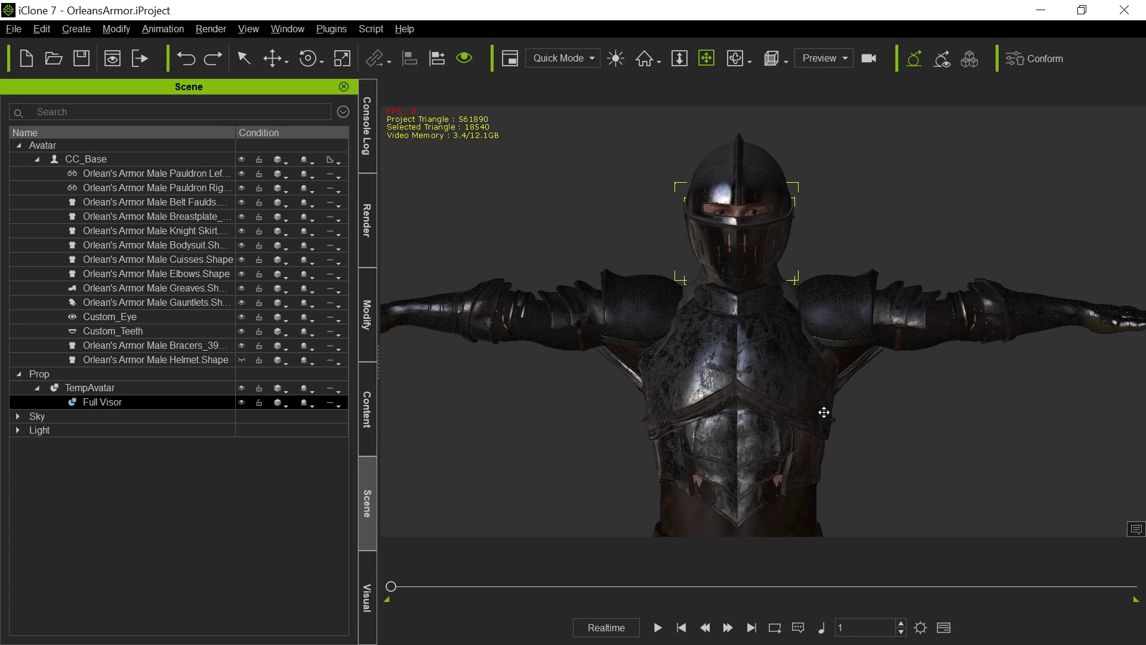
Step: Reopen the console log with the Std_Tongue and Std_Skin_Head missing-material errors and zoom out on the character
click(369, 154)
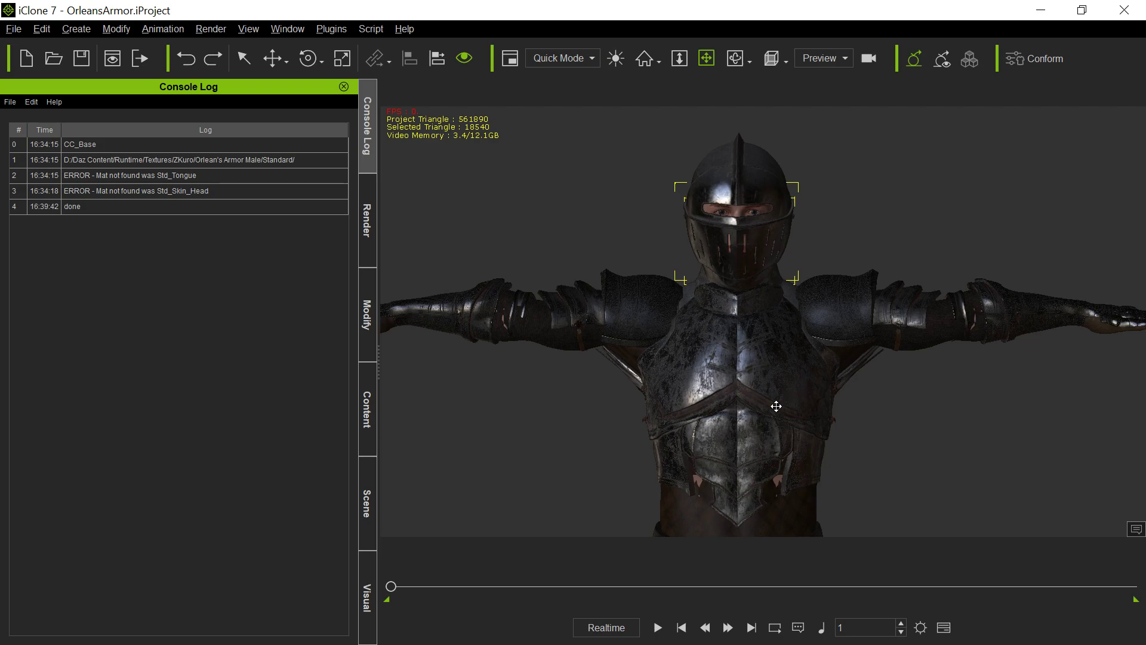
scroll(776, 405, down, 5)
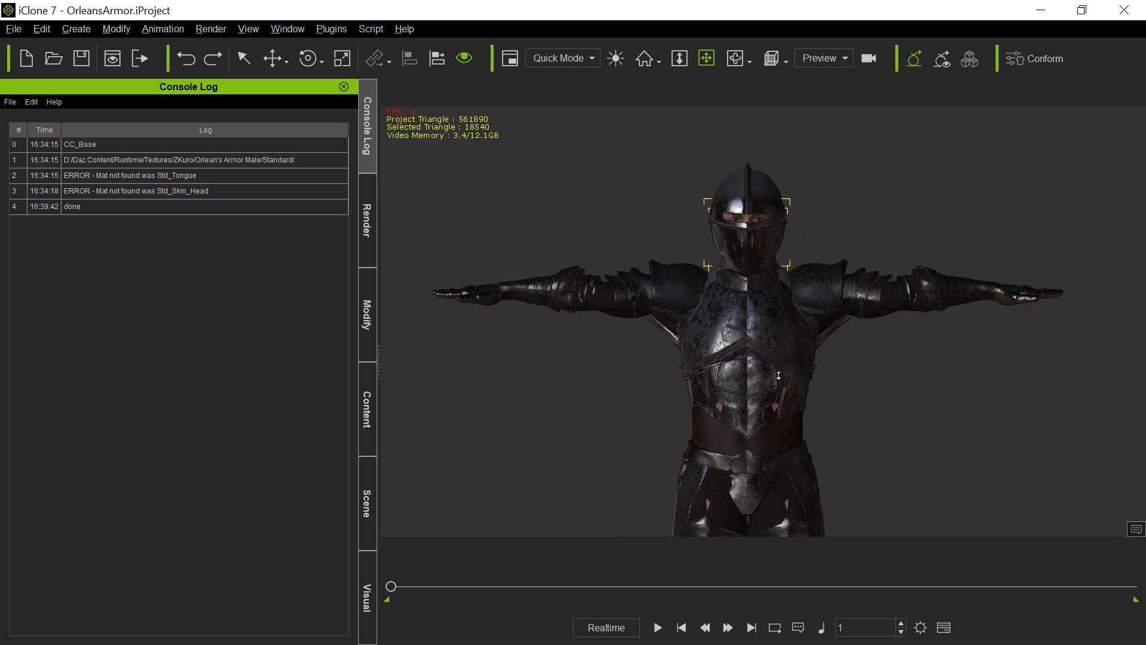
scroll(778, 375, down, 3)
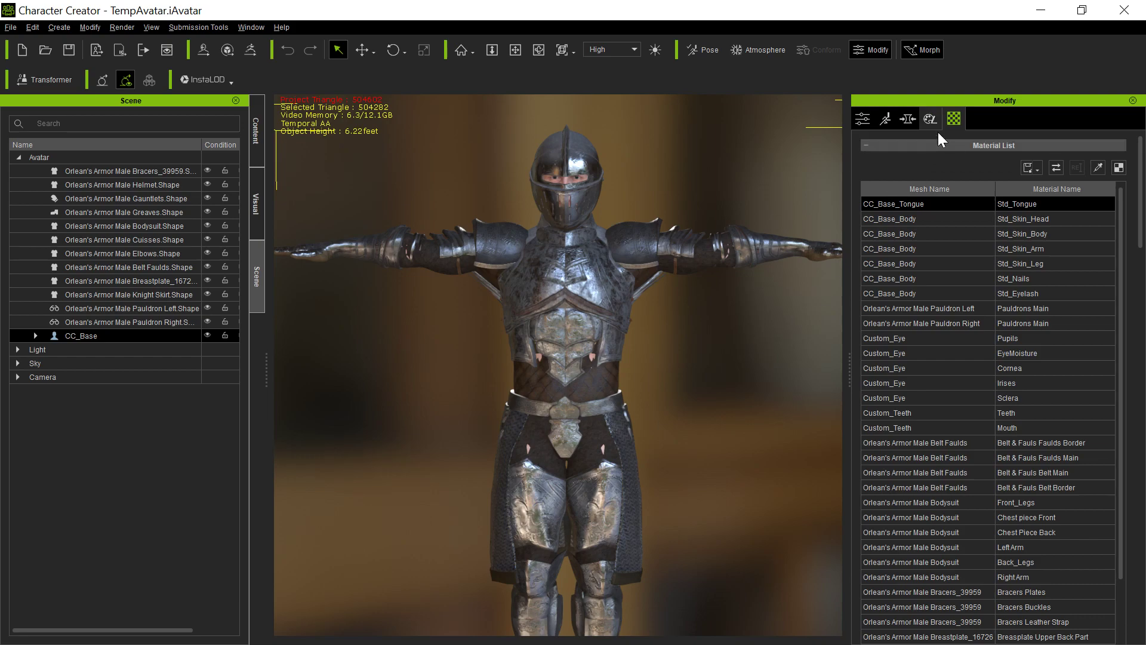
Step: Check each breastplate material row, then the cuisses and helmet materials, for Base Color, Bump, Metallic and Roughness maps
click(571, 349)
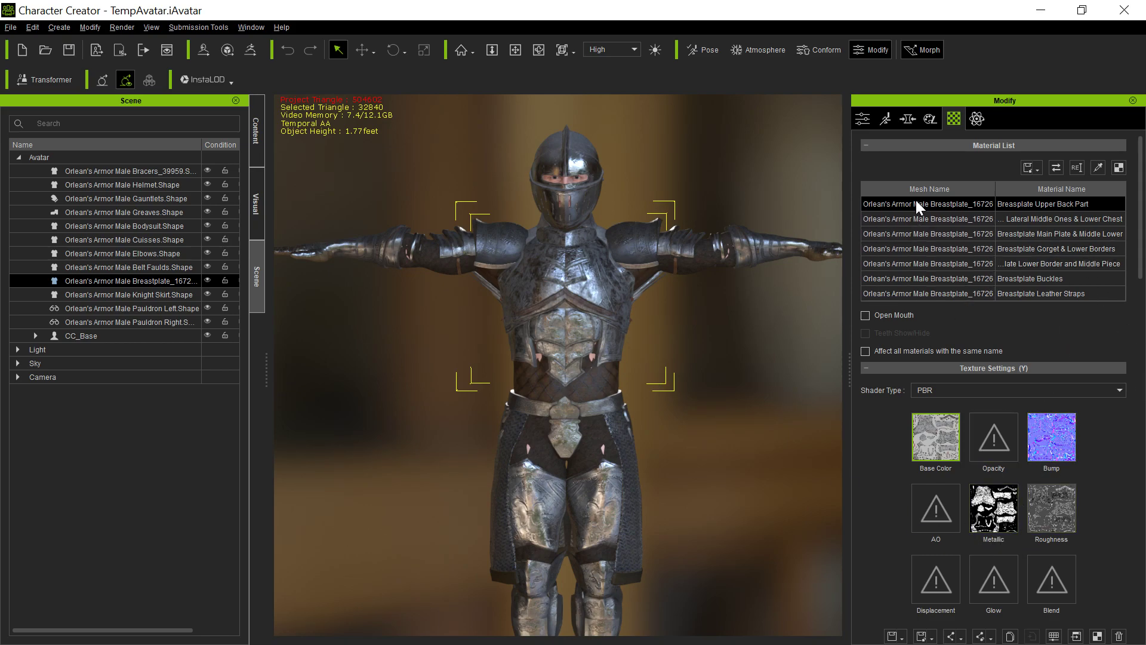
click(921, 219)
click(924, 235)
click(928, 249)
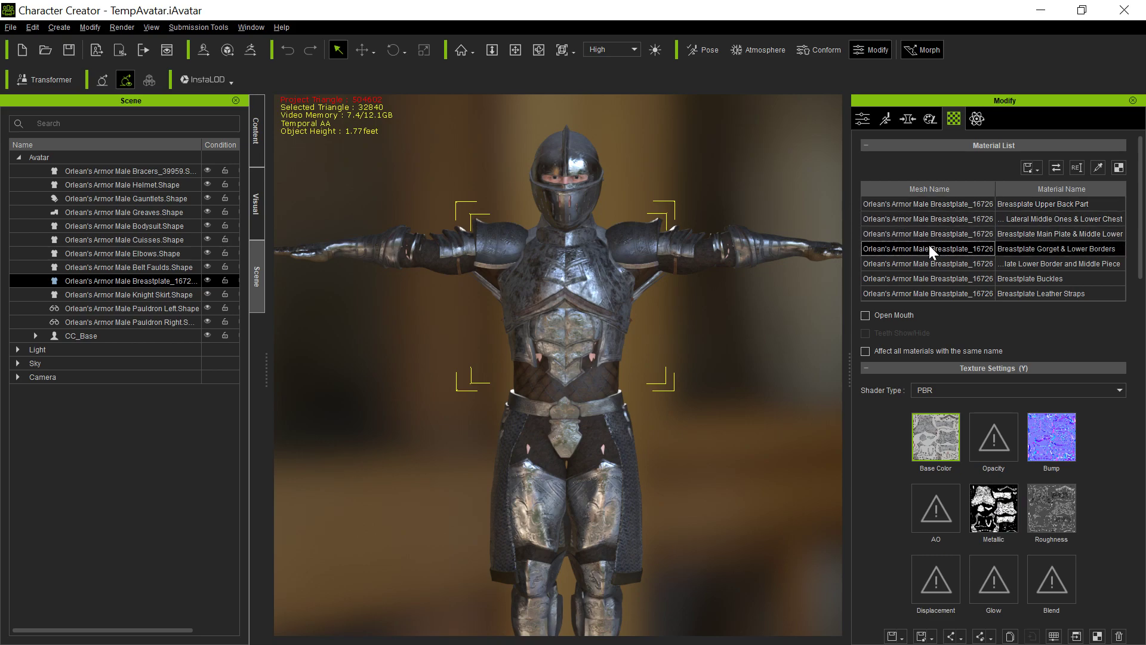
click(933, 263)
click(931, 278)
click(933, 289)
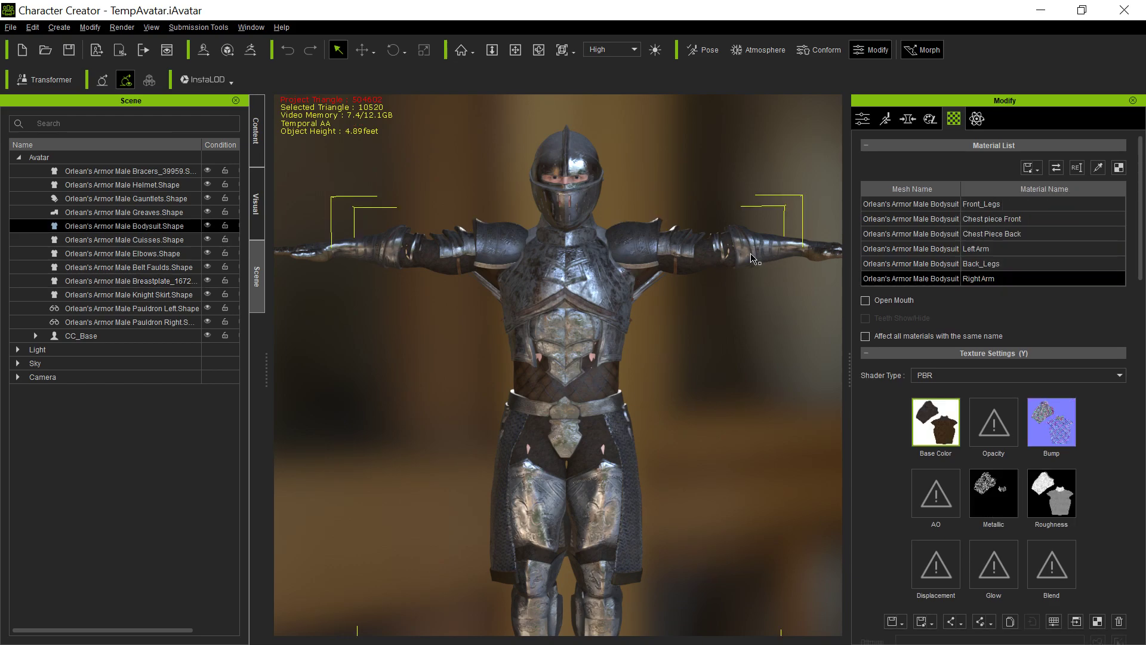
click(567, 512)
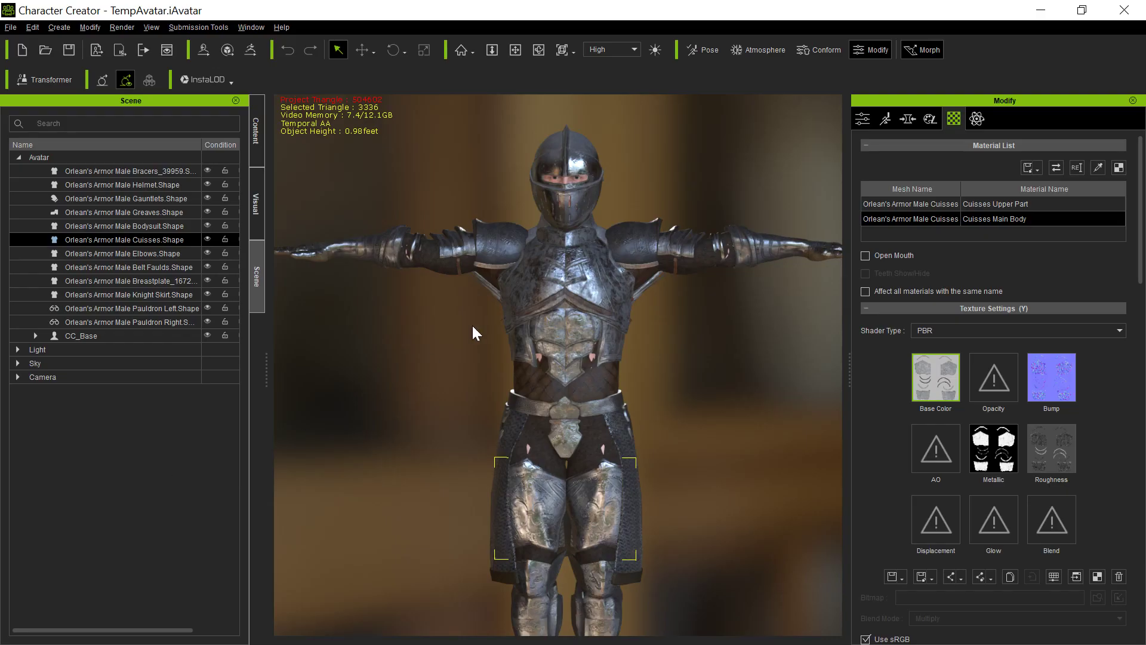
click(564, 214)
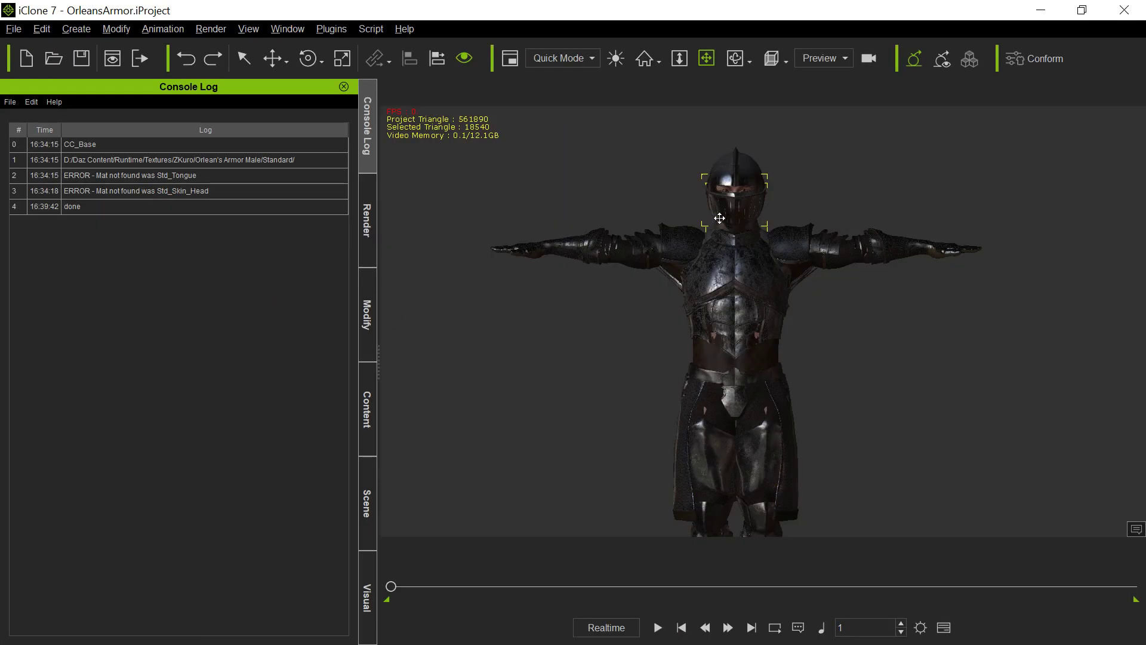
Step: Frame the Full Visor, rotate it upward to test it opens, then undo to close it again
key(q)
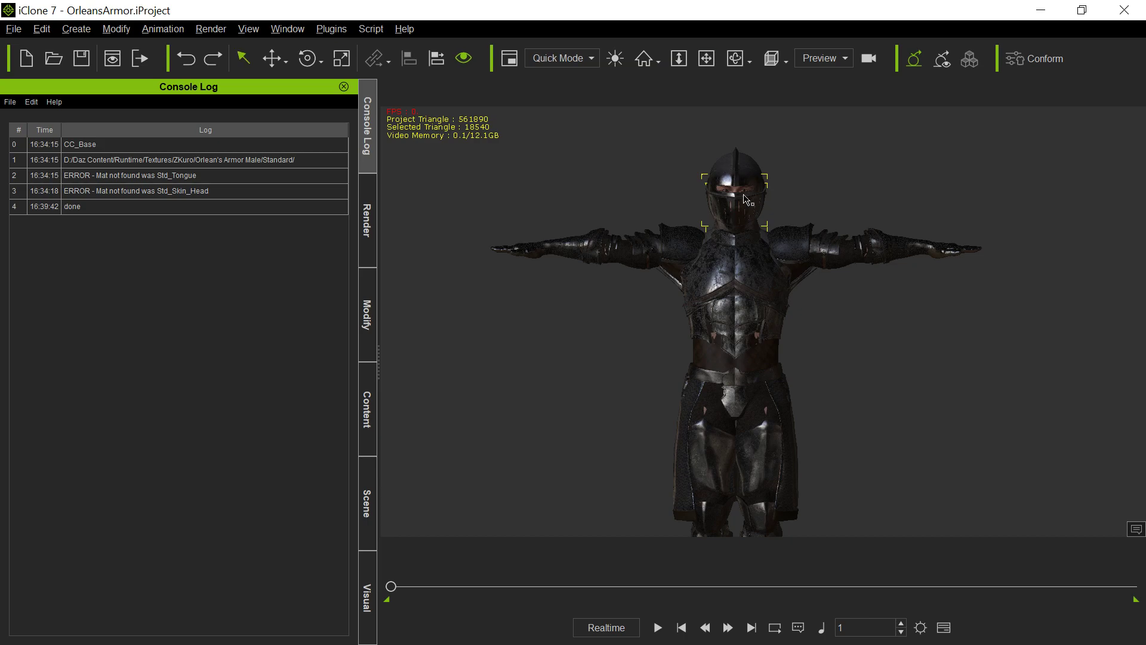
key(z)
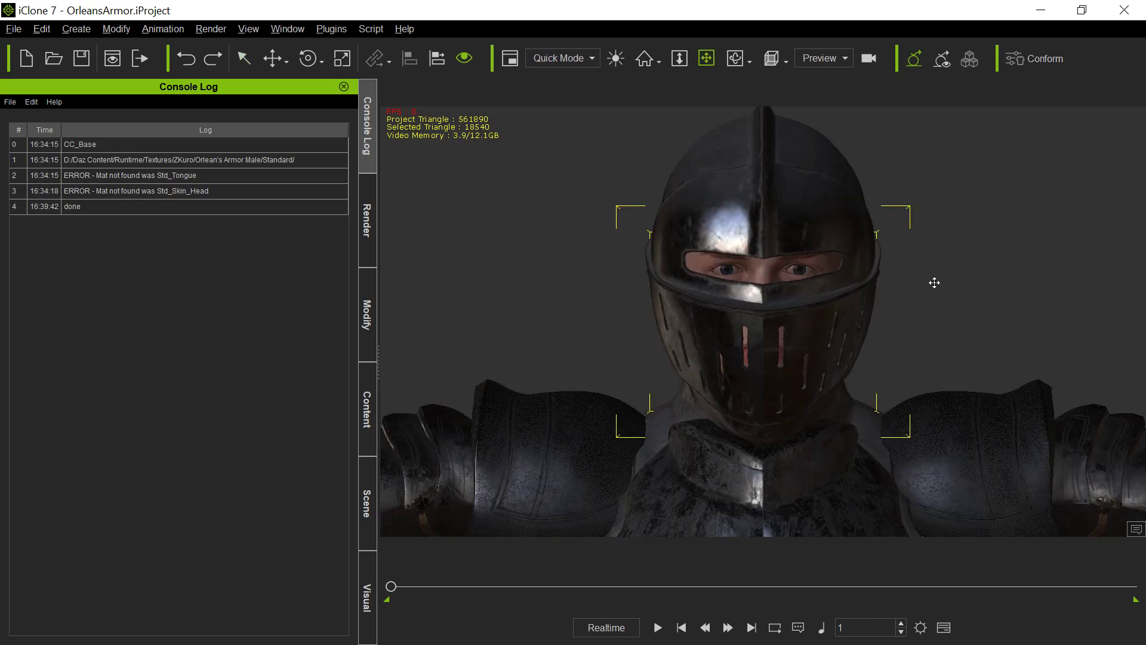
key(r)
key(e)
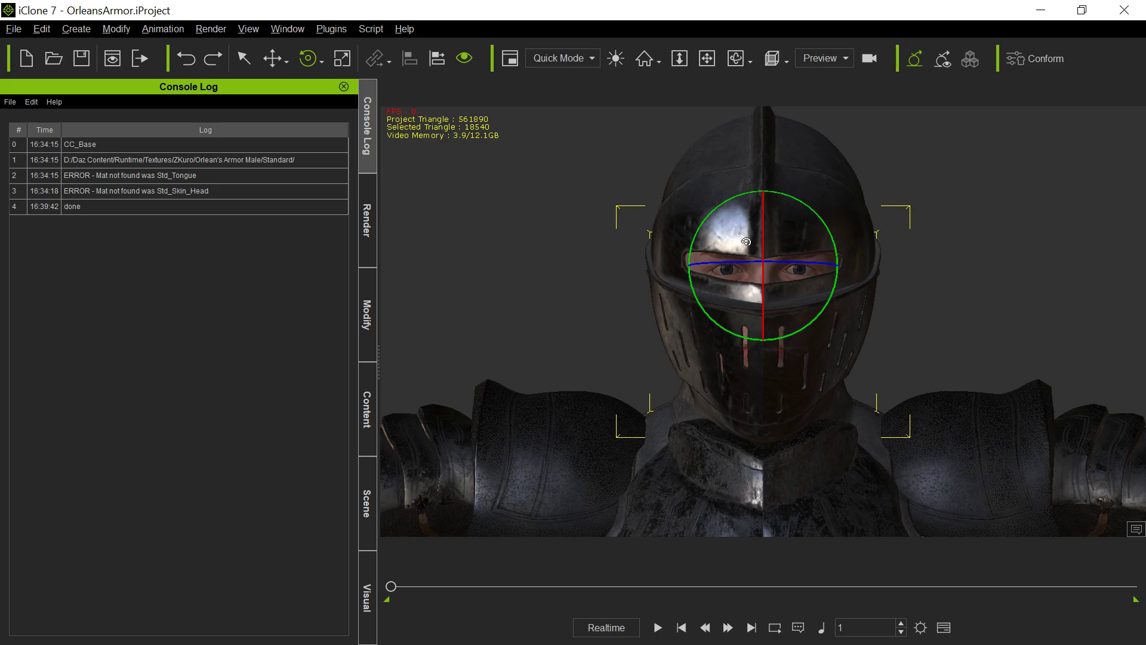
drag(765, 243, 759, 214)
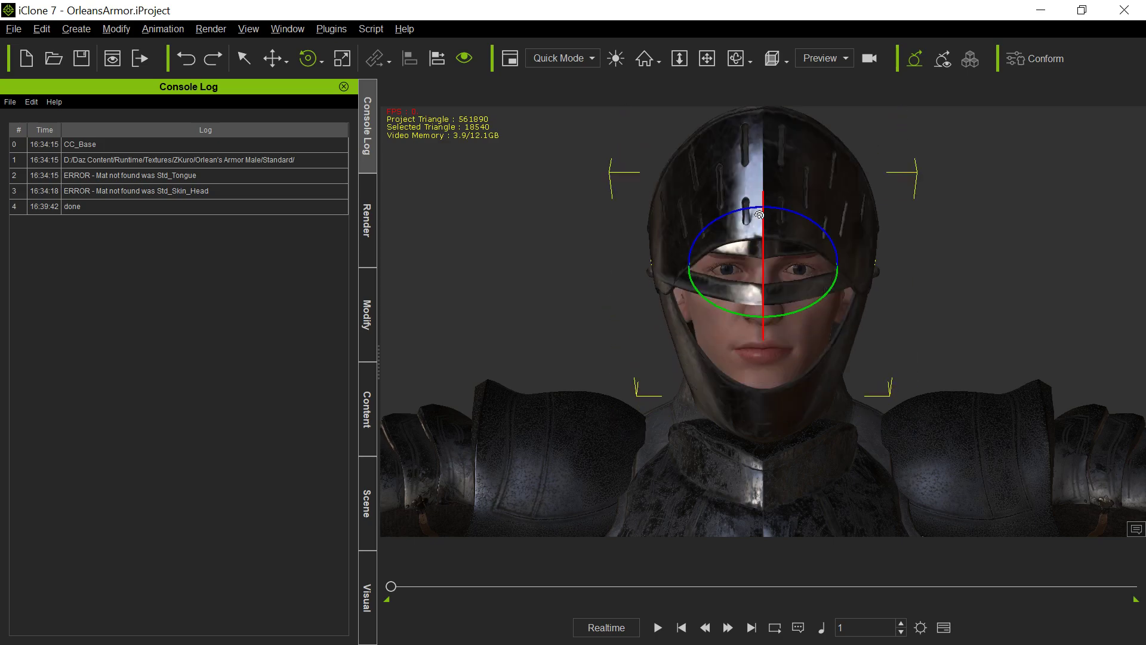
key(ctrl+z)
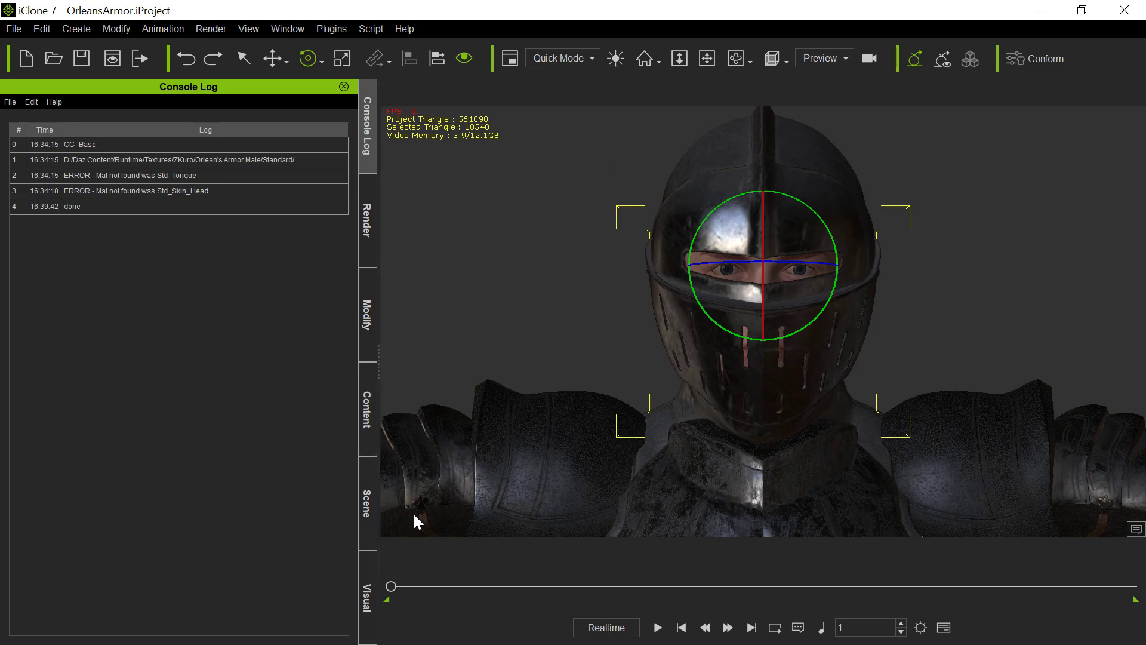
Step: Show the Full Visor's attributes down to Attach, confirming it is attached to TempAvatar
click(362, 339)
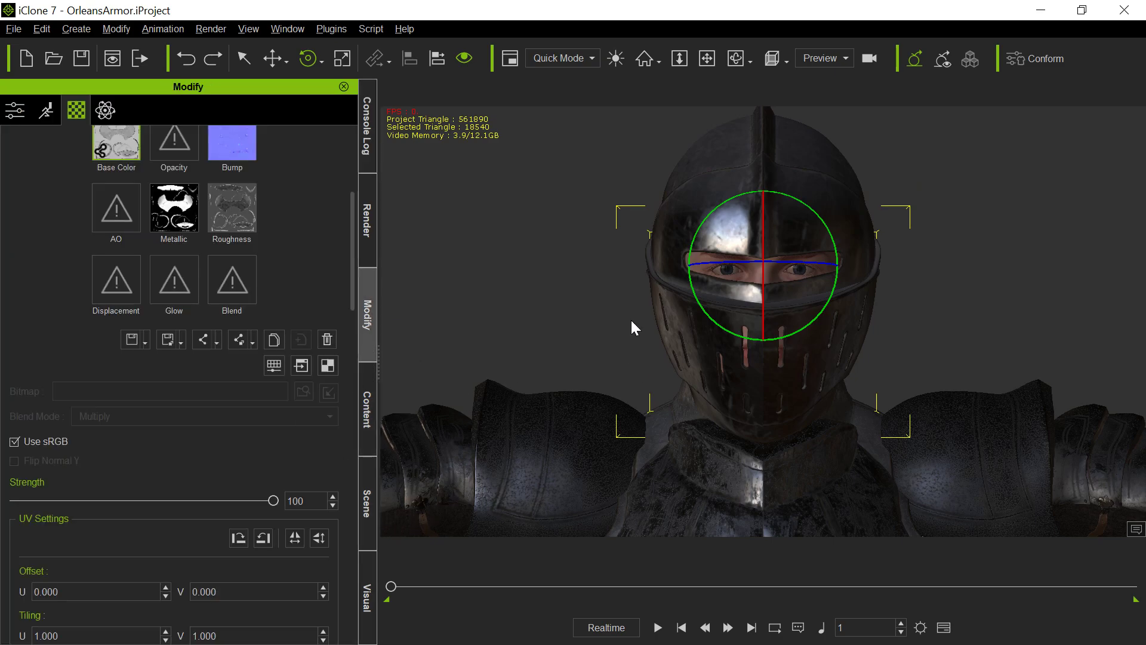
click(11, 118)
scroll(253, 567, down, 4)
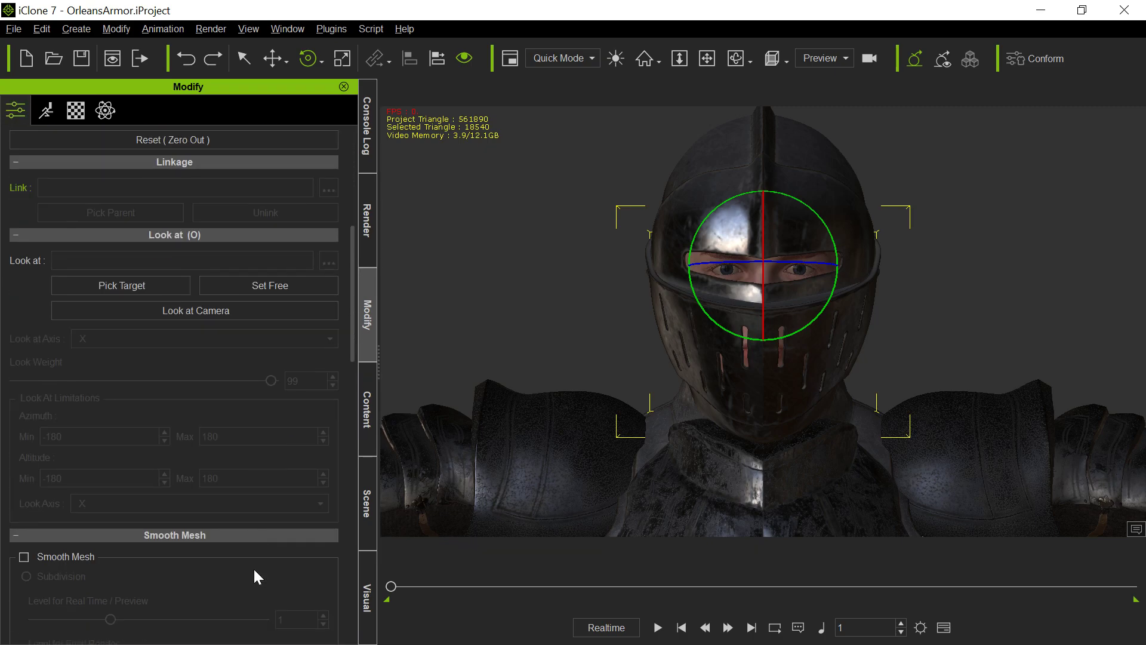
scroll(253, 577, down, 5)
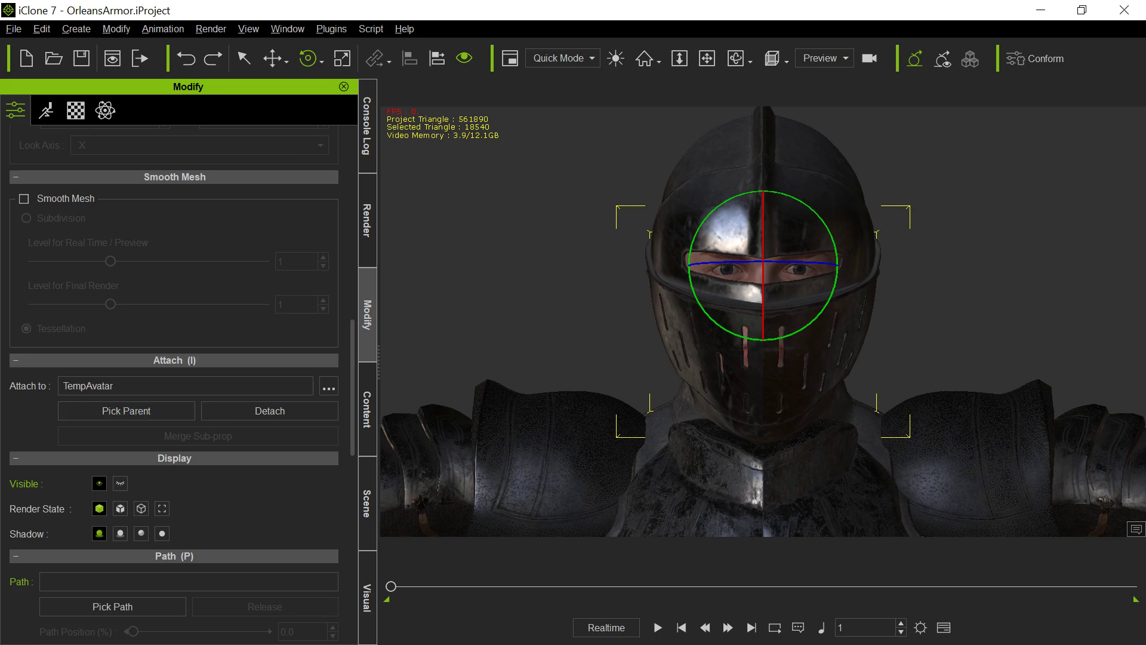
Step: In Character Creator, hide and reshow the Helmet, then expand CC_Base to see its child meshes
key(alt+Tab)
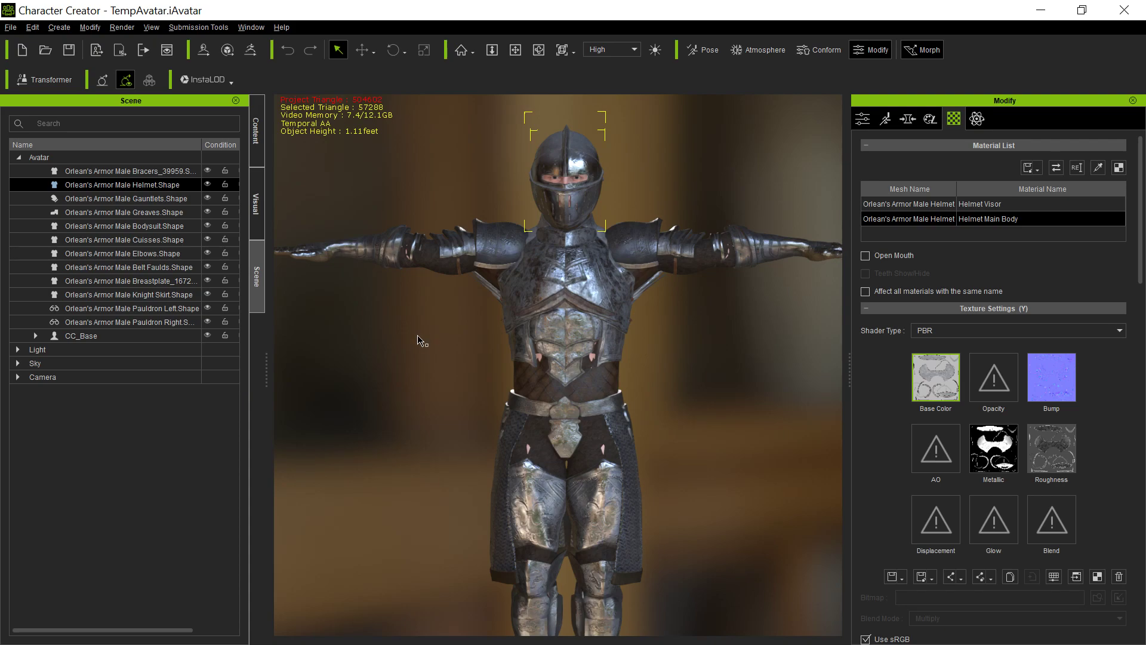
click(206, 185)
click(207, 184)
click(36, 335)
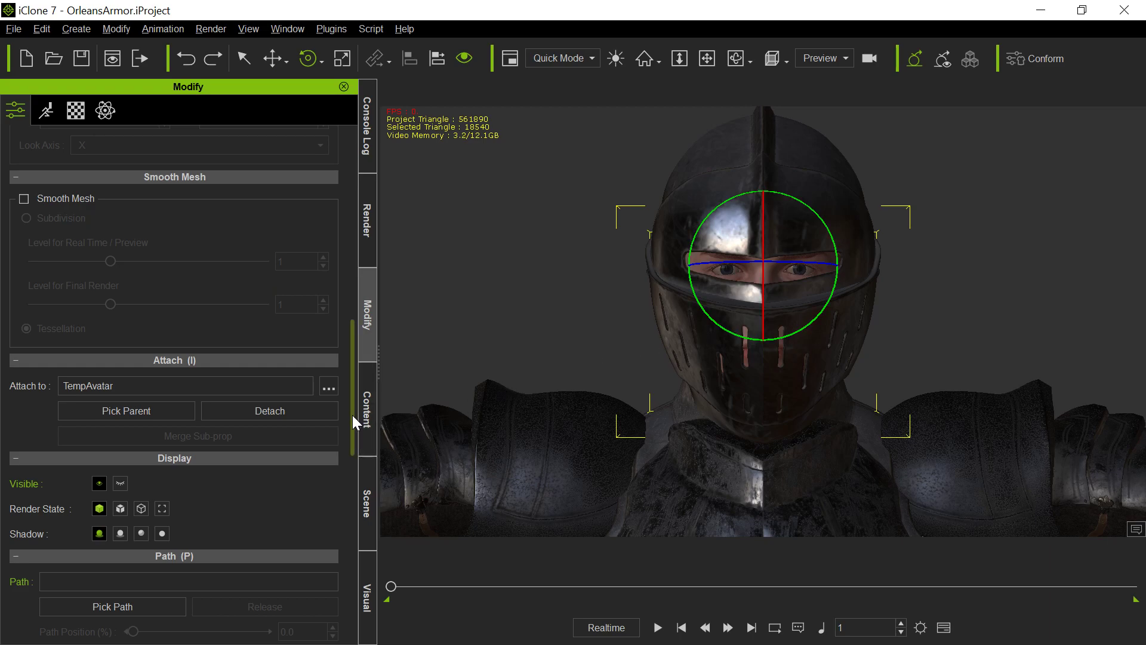
drag(352, 414, 357, 378)
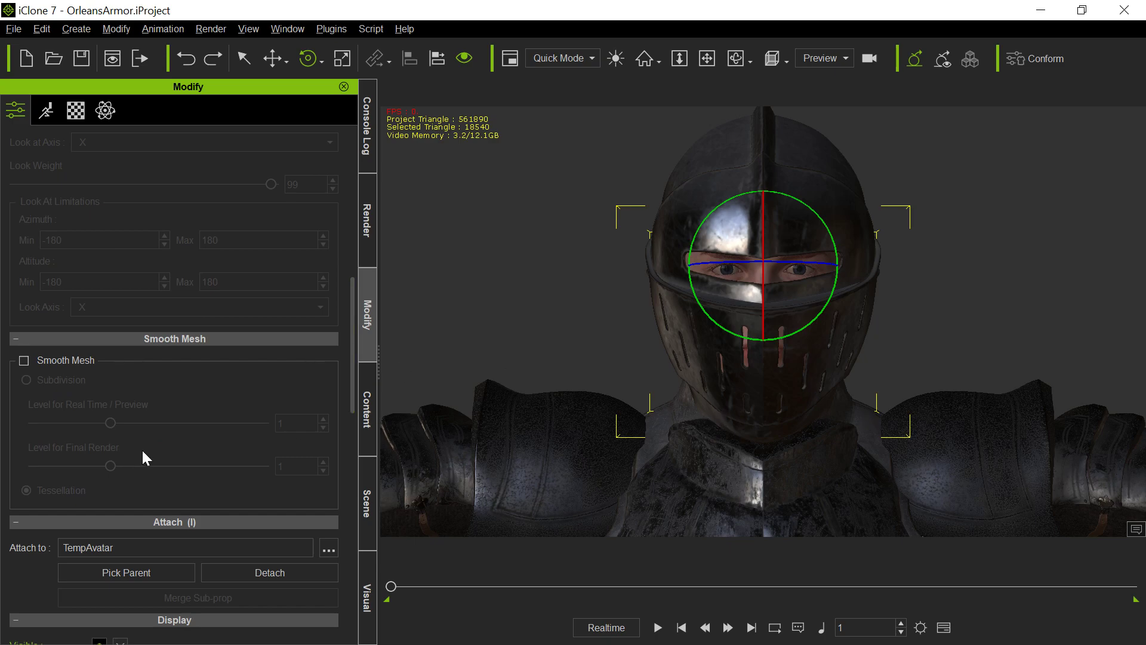